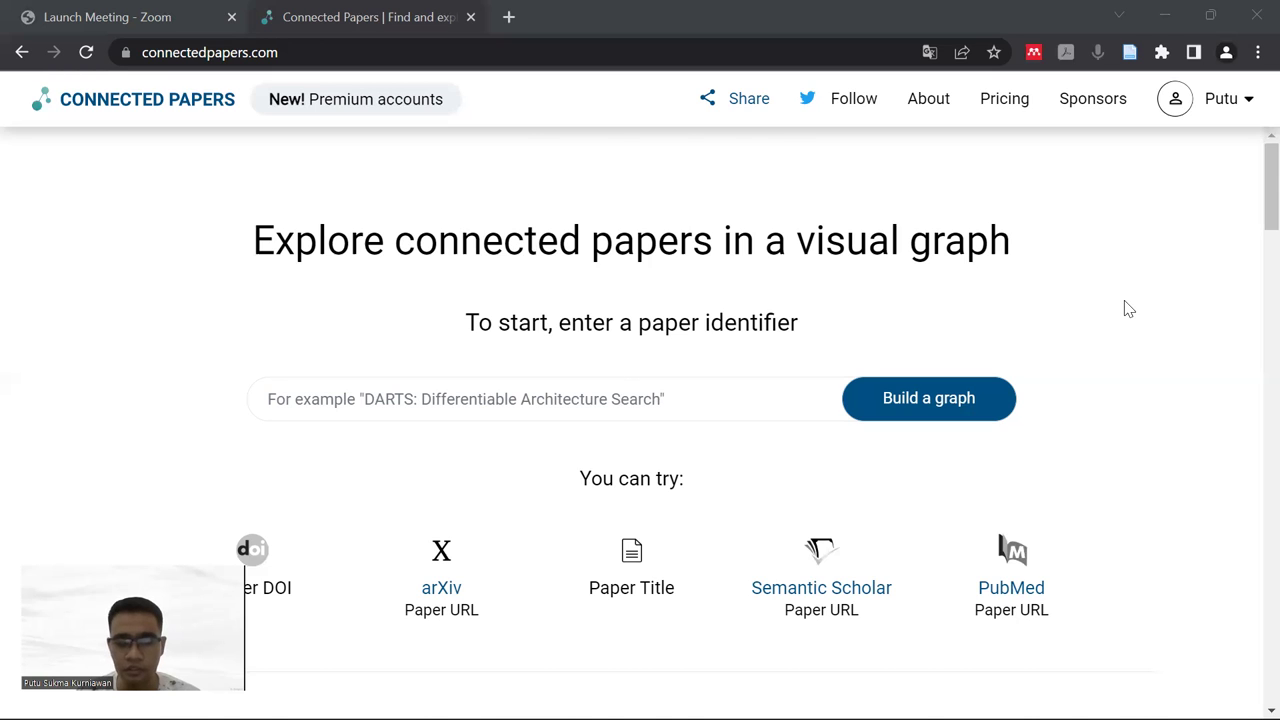
# Step: Look through the home page's identifier options, example graphs, list of uses and testimonials, and return to the paper search
pyautogui.scroll(-2, 1129, 309)
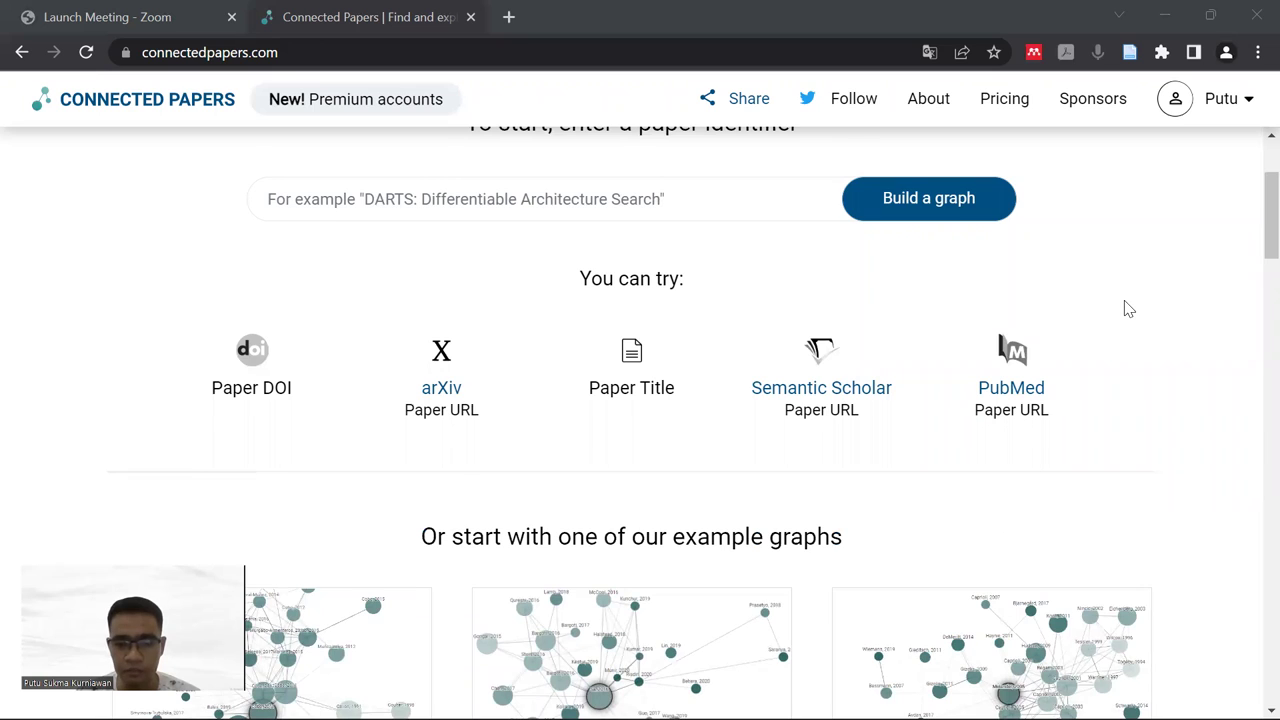
pyautogui.scroll(-2, 1129, 309)
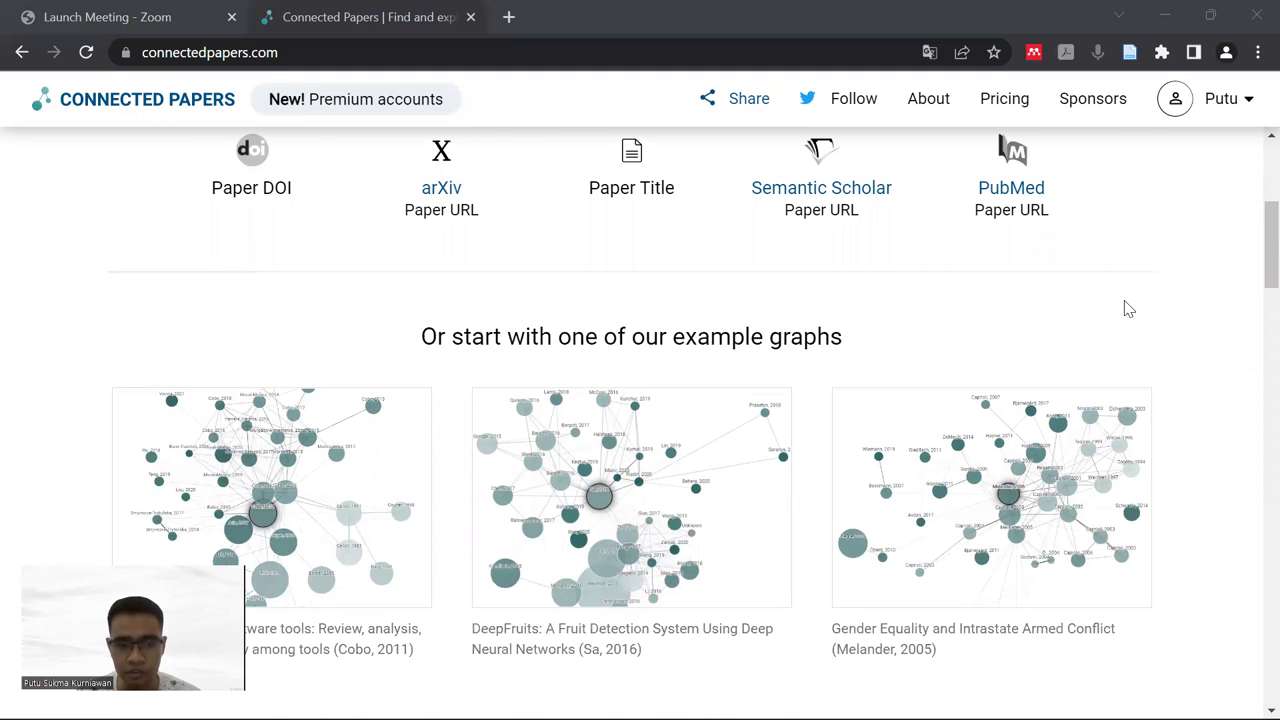
pyautogui.scroll(-3, 1129, 309)
pyautogui.scroll(-3, 1129, 309)
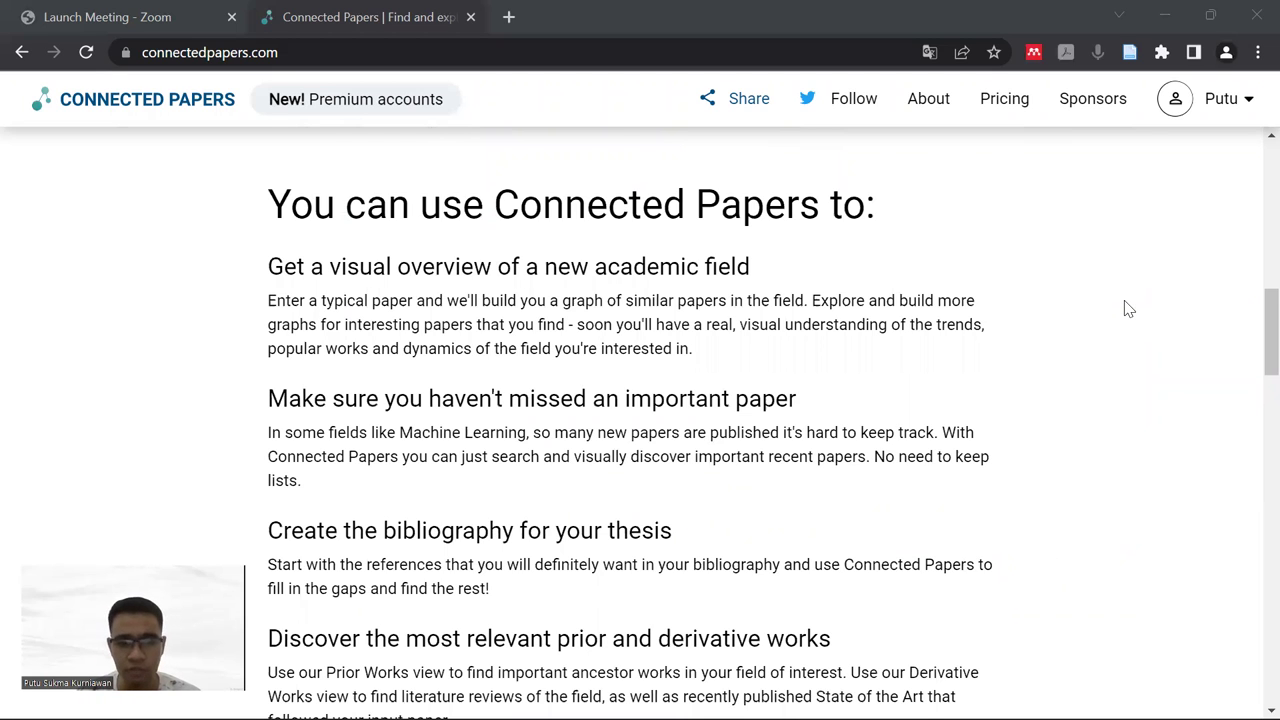
pyautogui.scroll(-4, 1129, 309)
pyautogui.scroll(-3, 1129, 309)
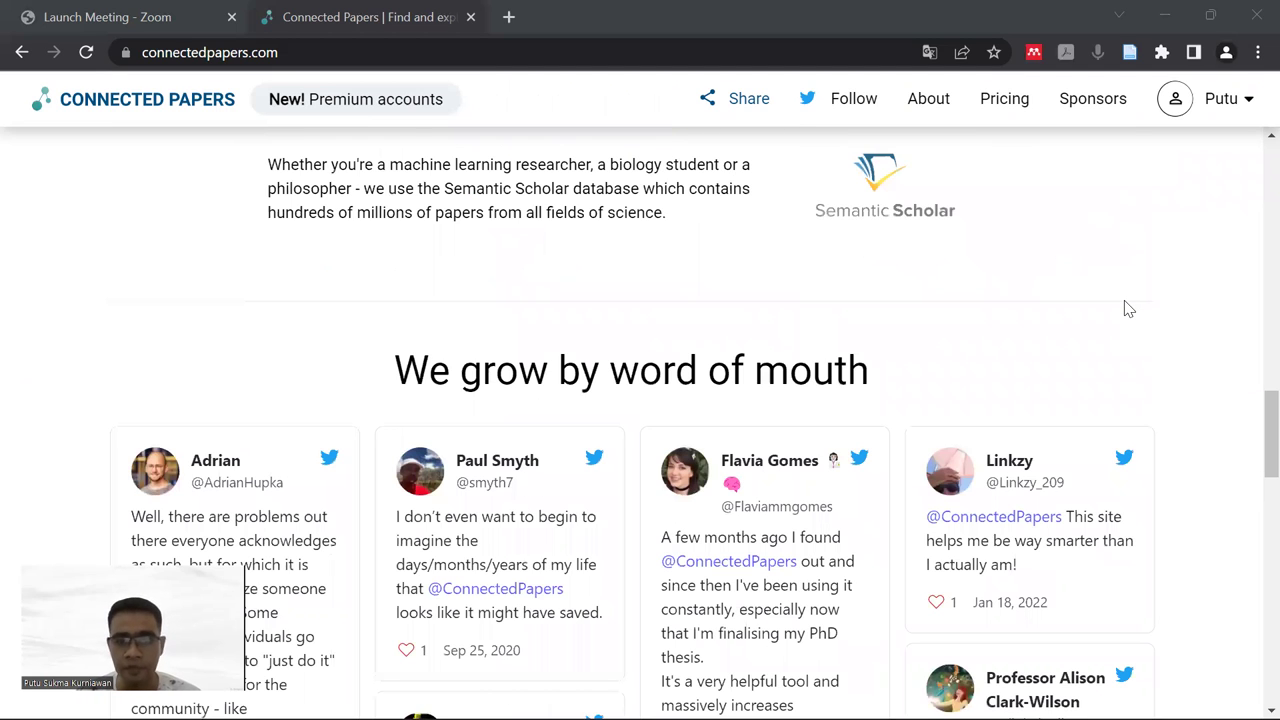
pyautogui.scroll(11, 1129, 309)
pyautogui.scroll(1, 1129, 309)
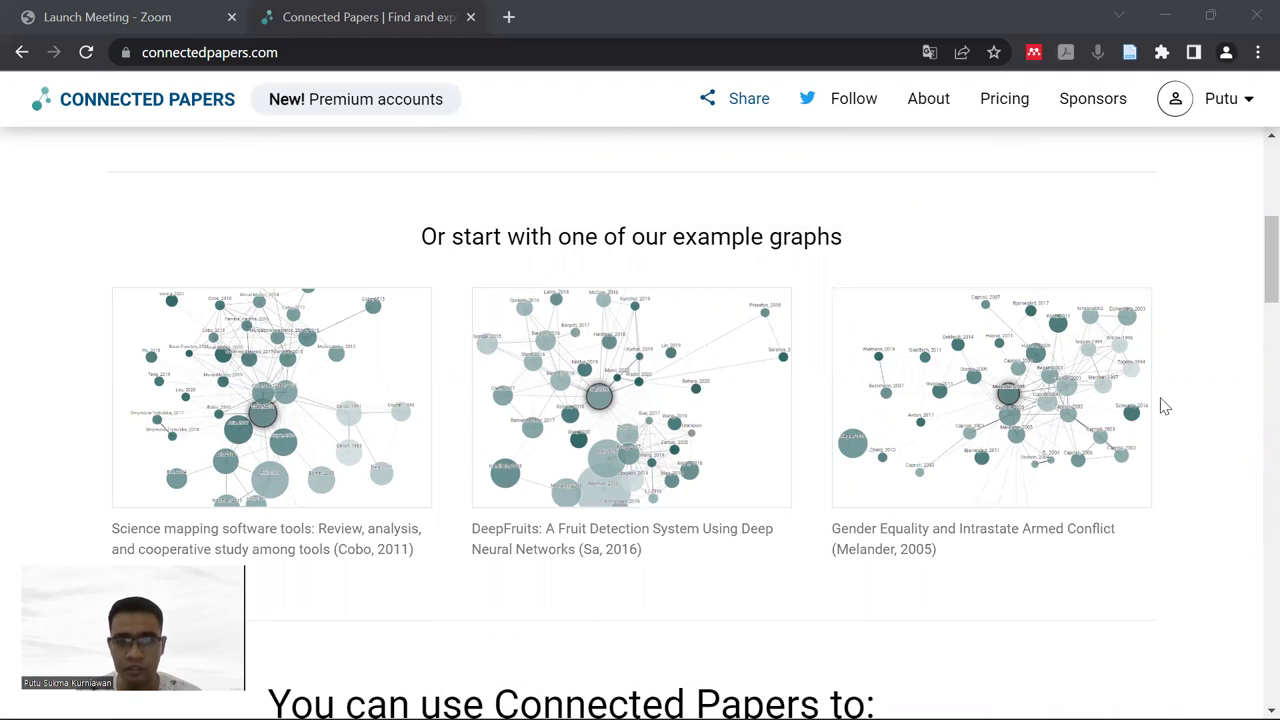
pyautogui.scroll(5, 1163, 406)
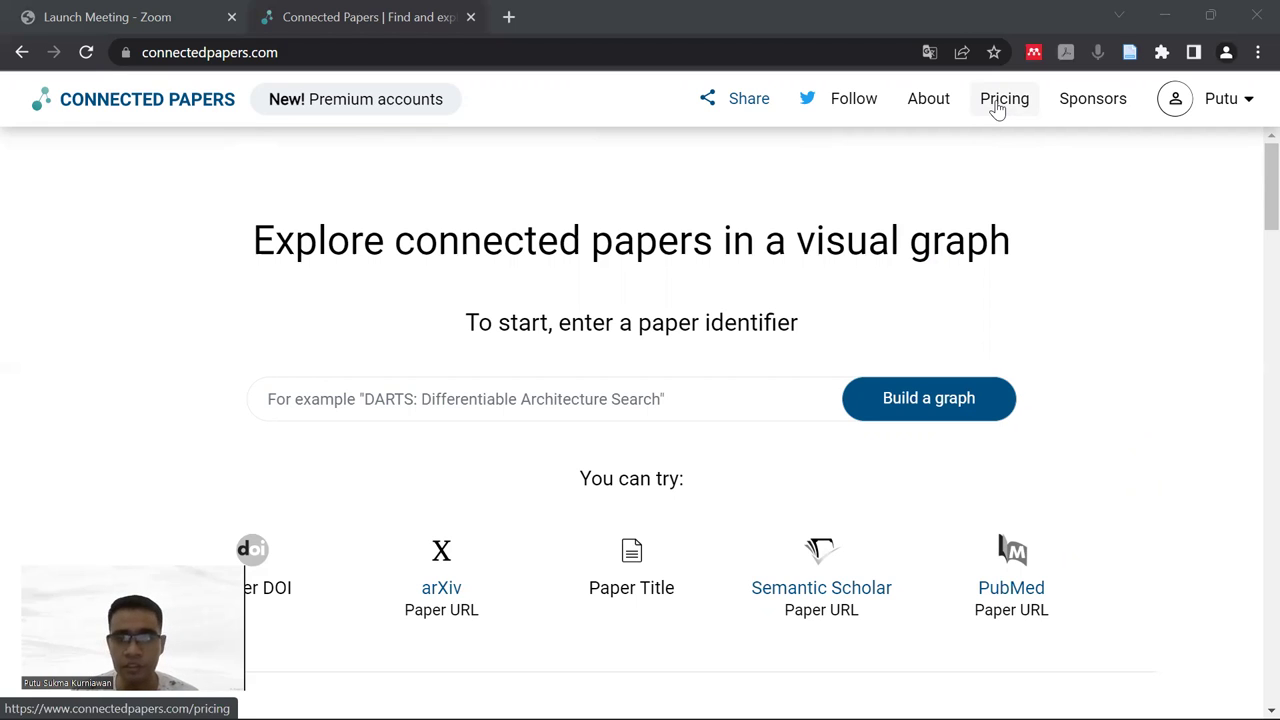
# Step: Check the account menu for the monthly graph allowance, close it, and review the accepted paper identifier types
pyautogui.click(1240, 104)
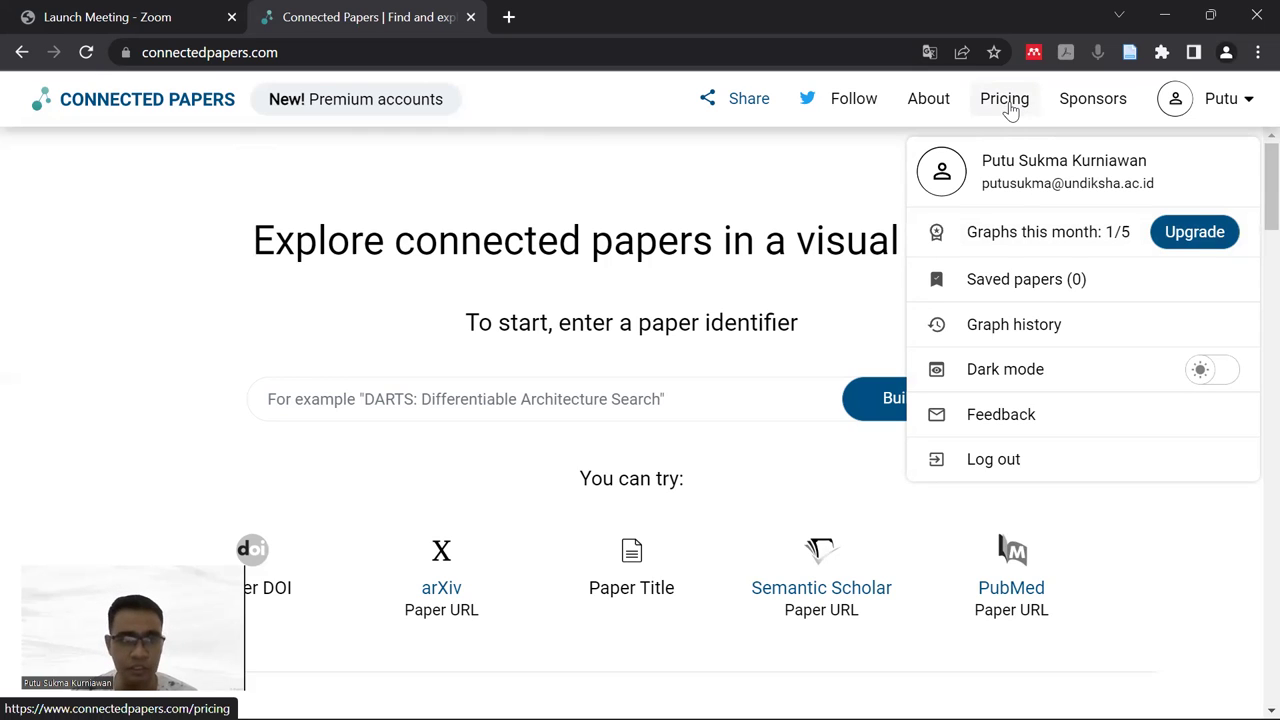
pyautogui.click(731, 192)
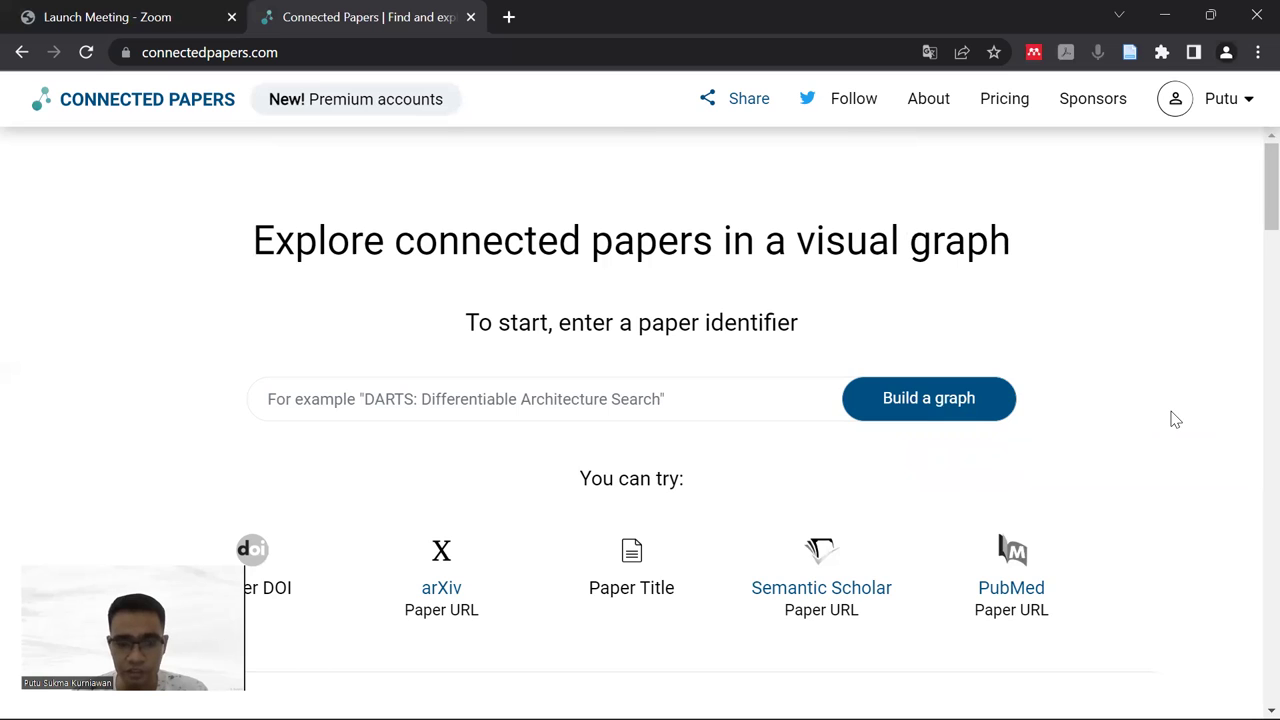
pyautogui.scroll(-4, 423, 463)
pyautogui.scroll(2, 974, 477)
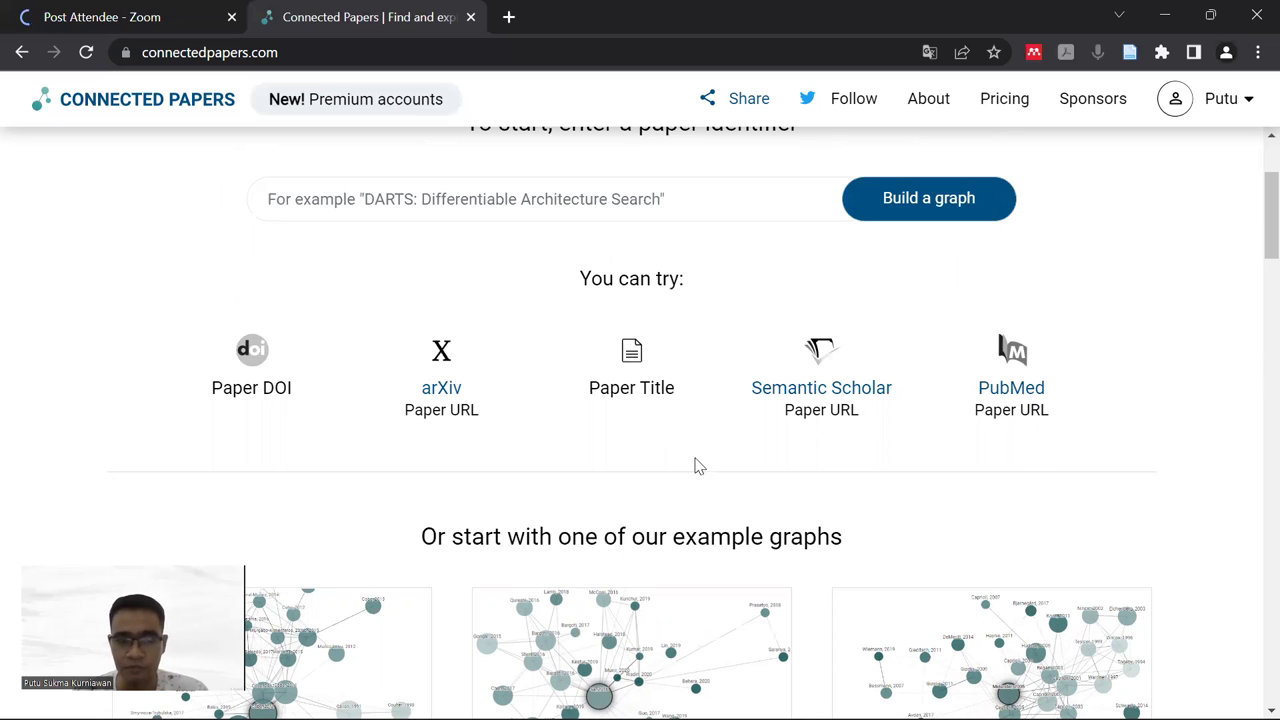
pyautogui.scroll(2, 560, 395)
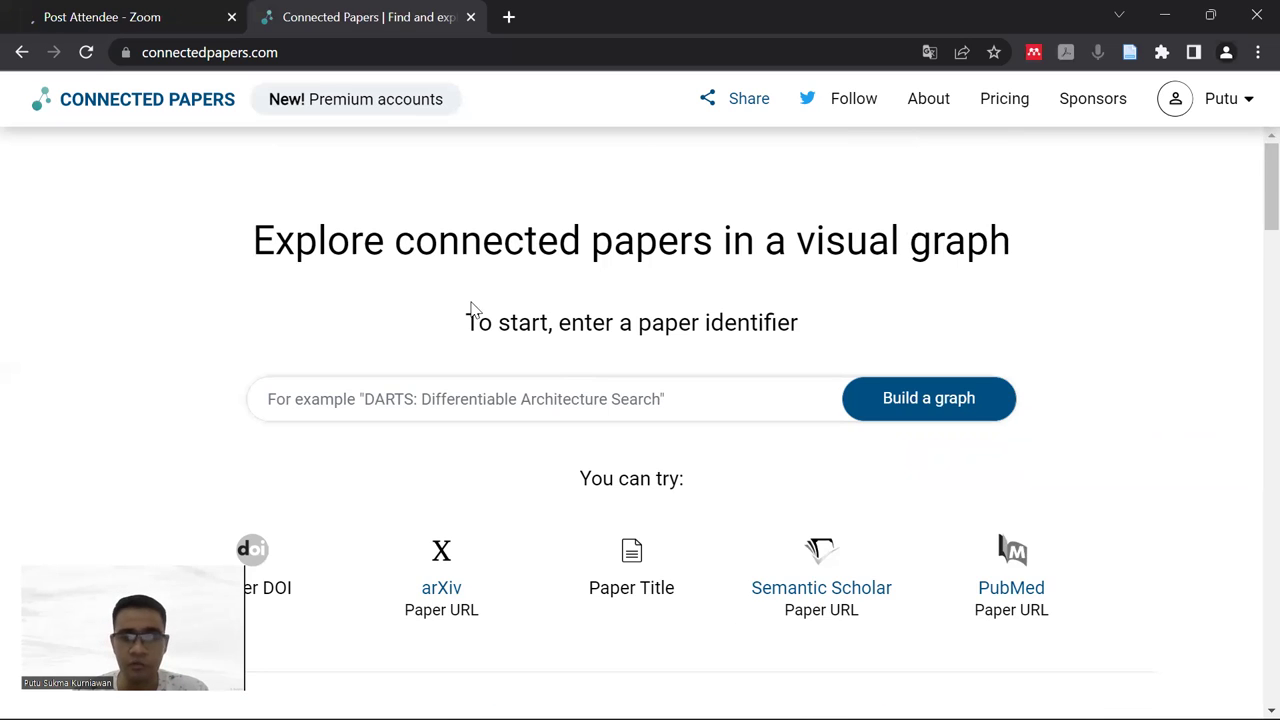
# Step: Enter "Sustainability Accounting" as the paper identifier to look up
pyautogui.click(611, 394)
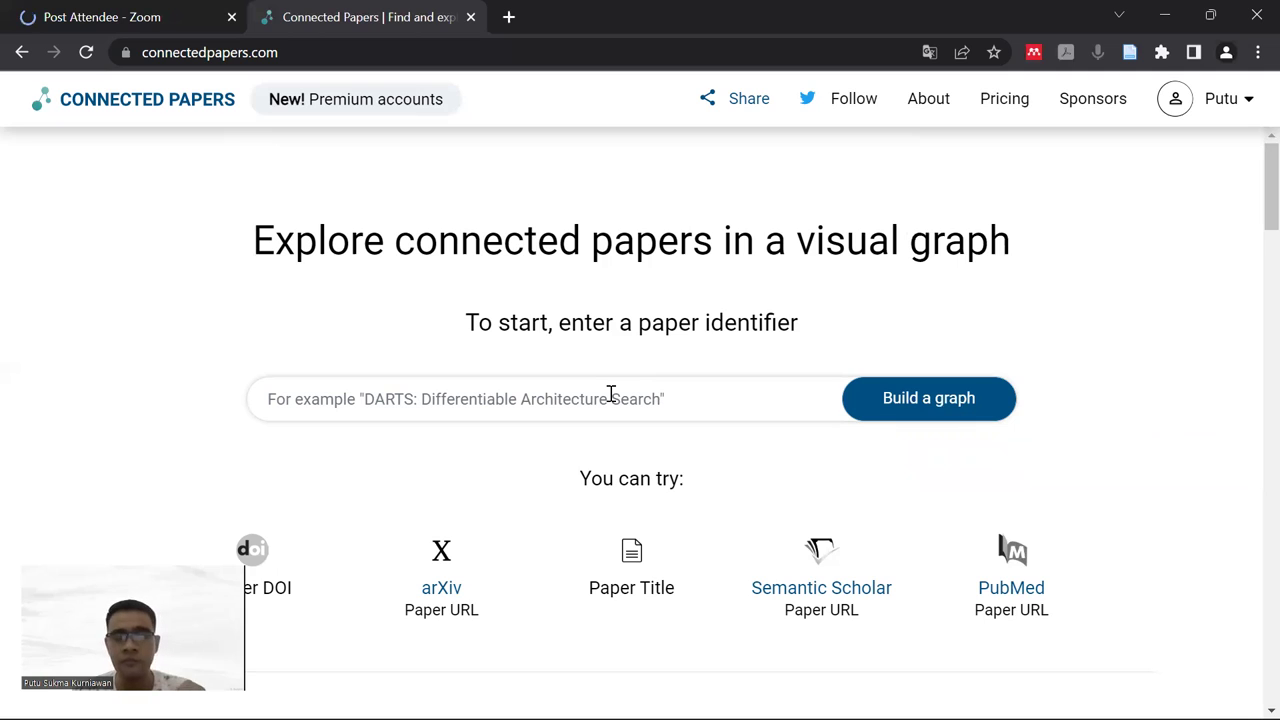
pyautogui.click(611, 394)
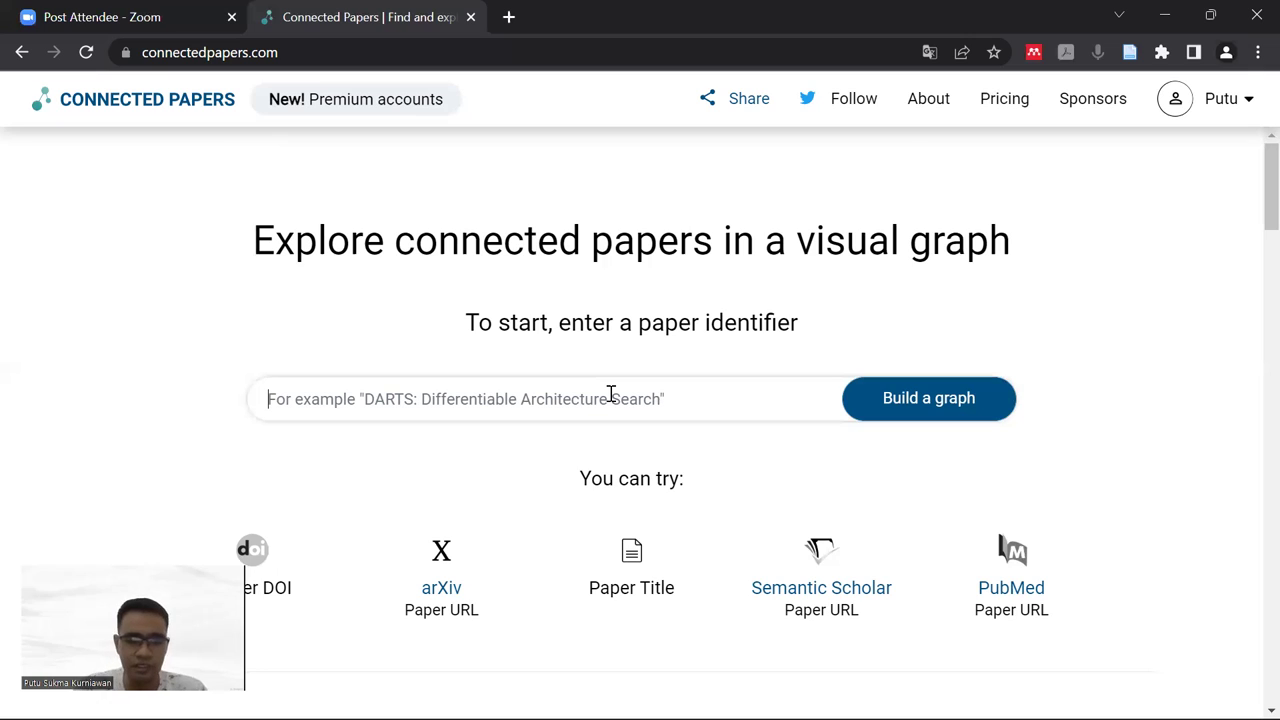
pyautogui.write('Sus')
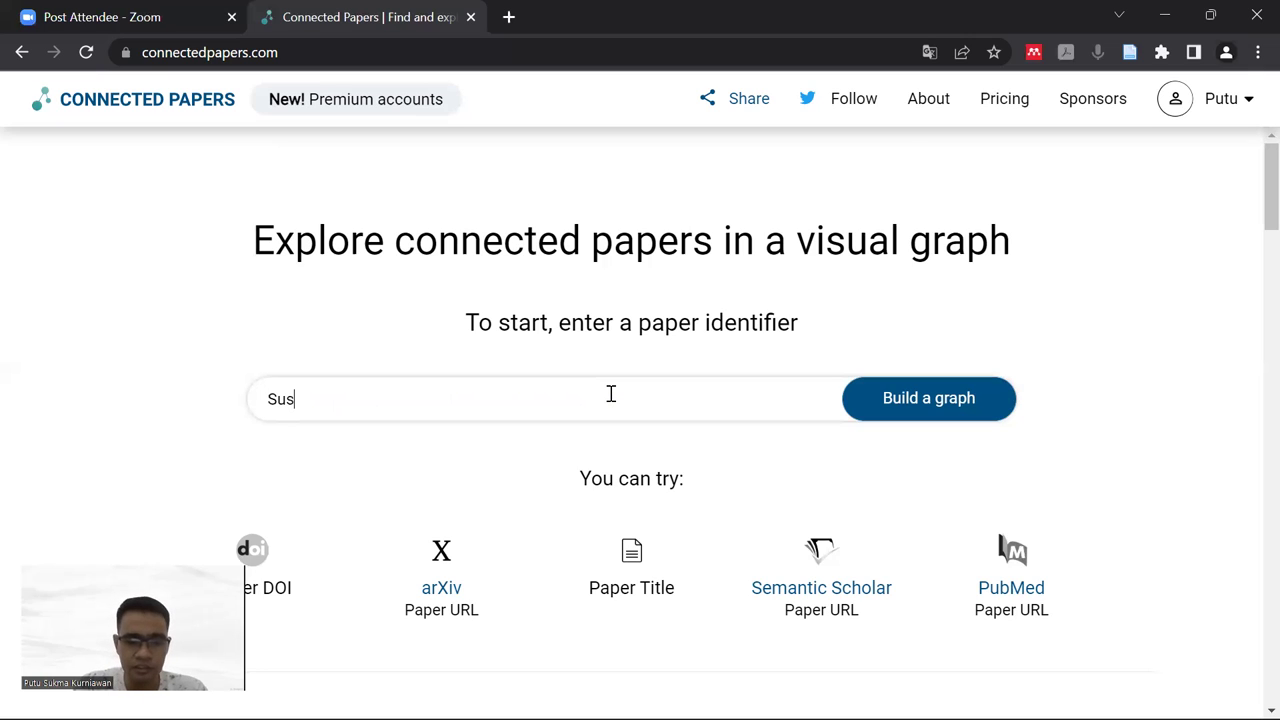
pyautogui.write('tainability A')
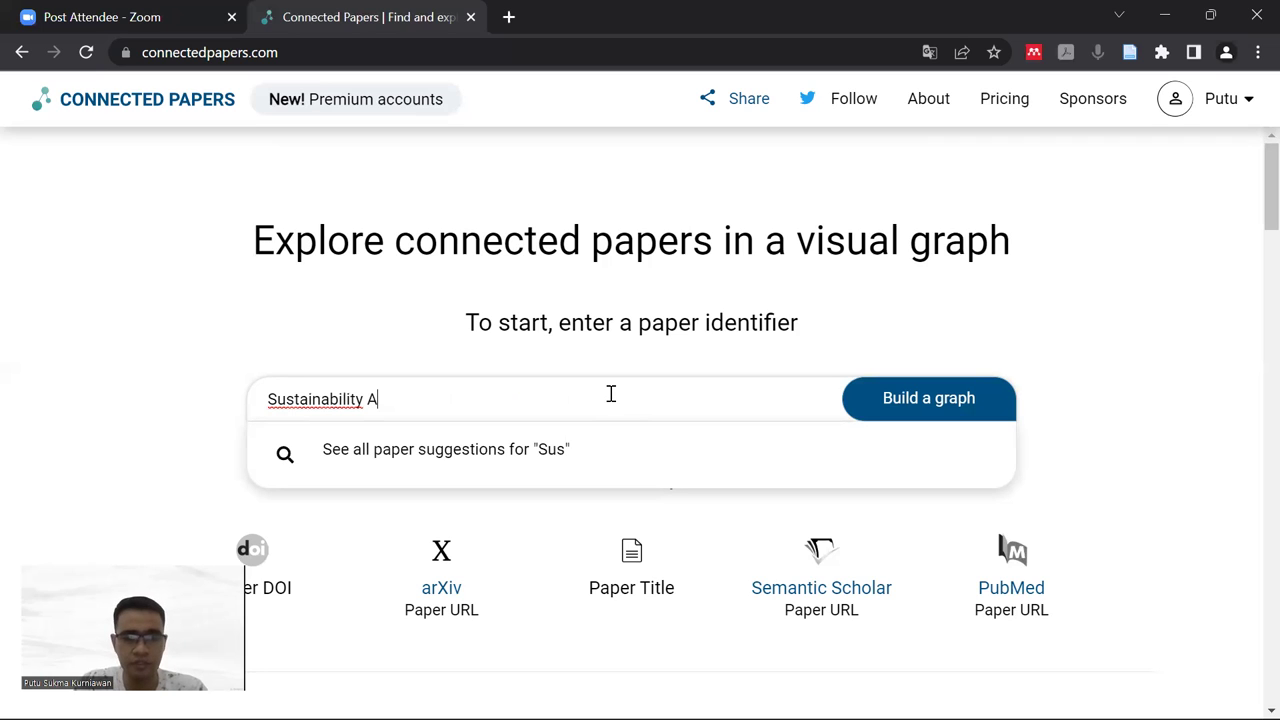
pyautogui.write('ccounting')
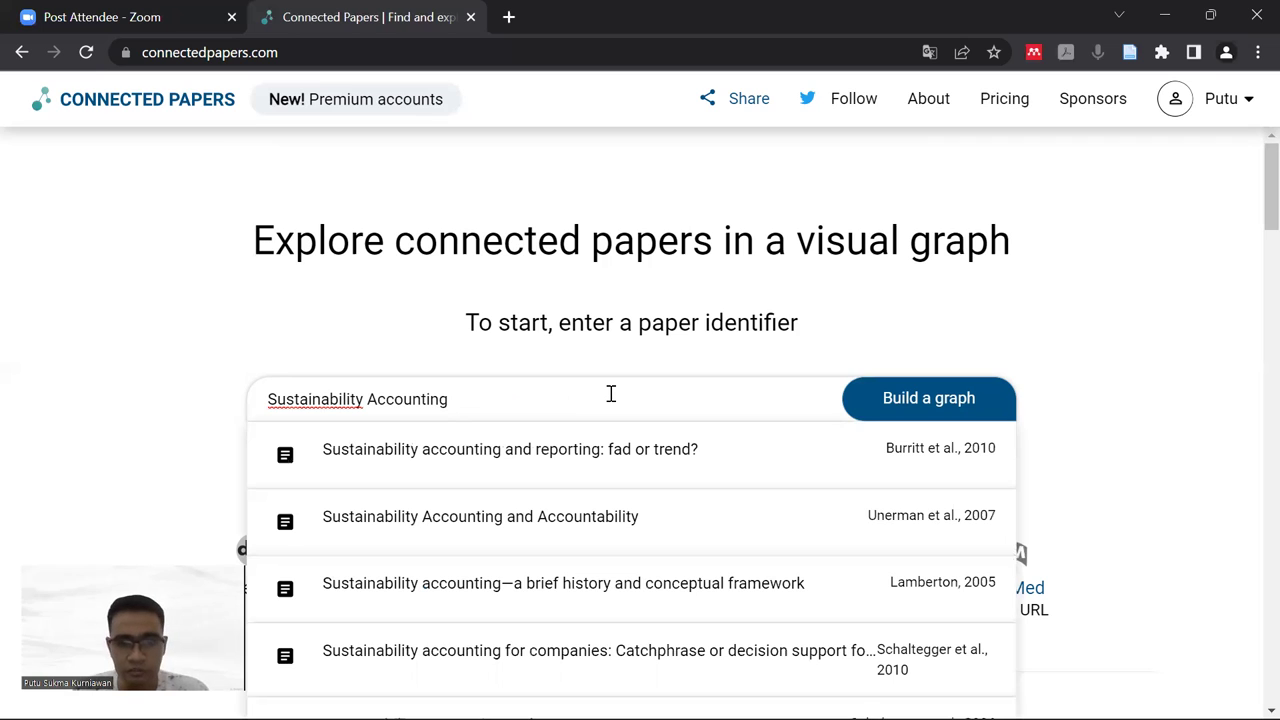
# Step: Review the suggested papers and build a graph for "Sustainability accounting and reporting: fad or trend?" from 2010
pyautogui.scroll(-1, 612, 396)
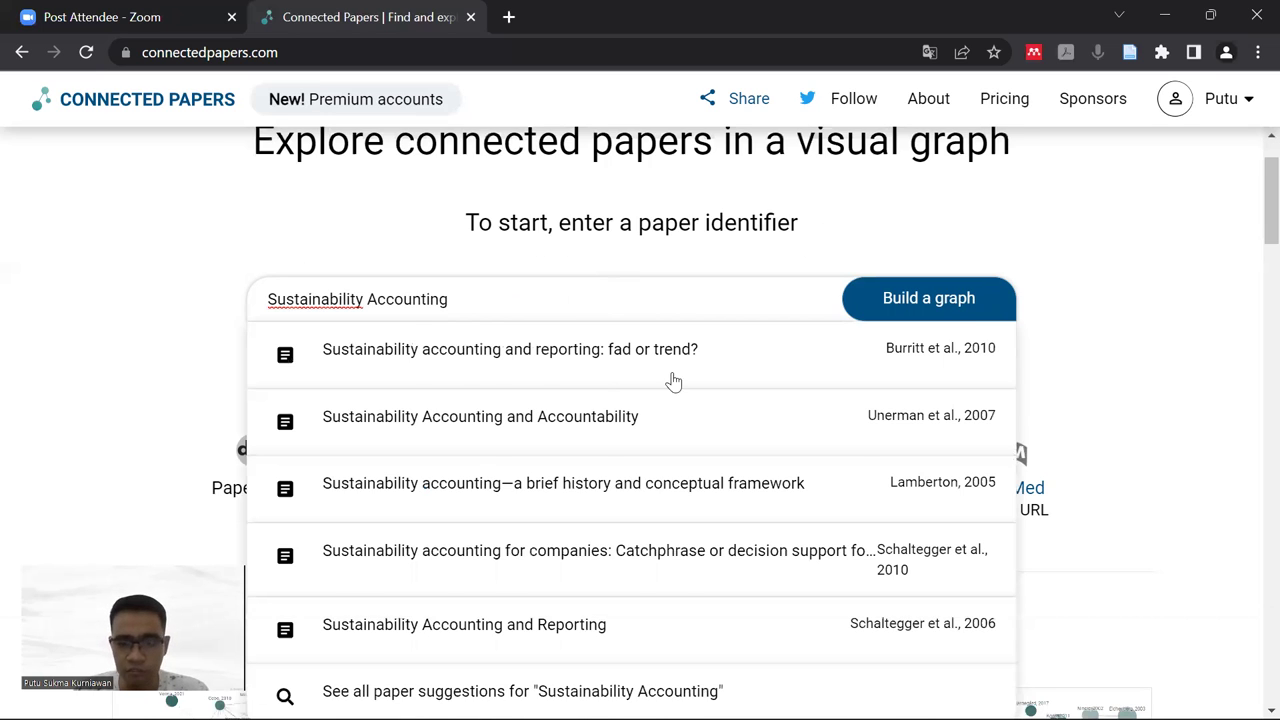
pyautogui.scroll(-1, 640, 387)
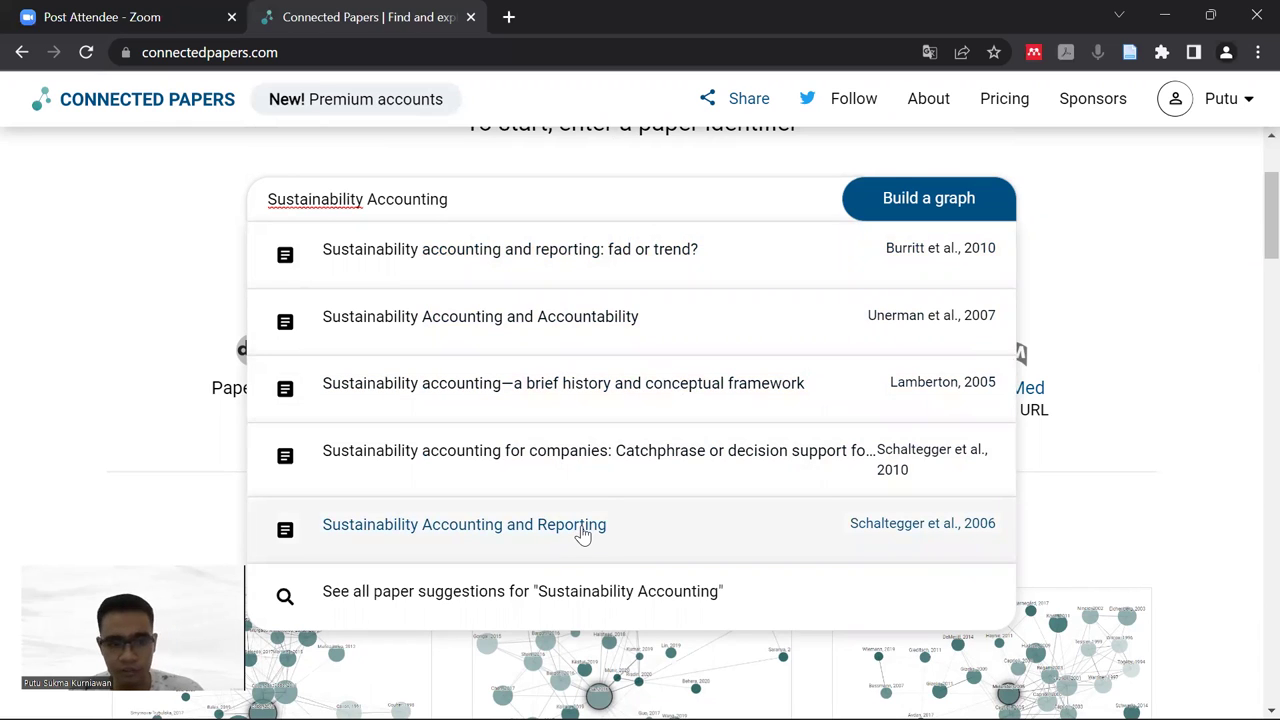
pyautogui.scroll(1, 583, 535)
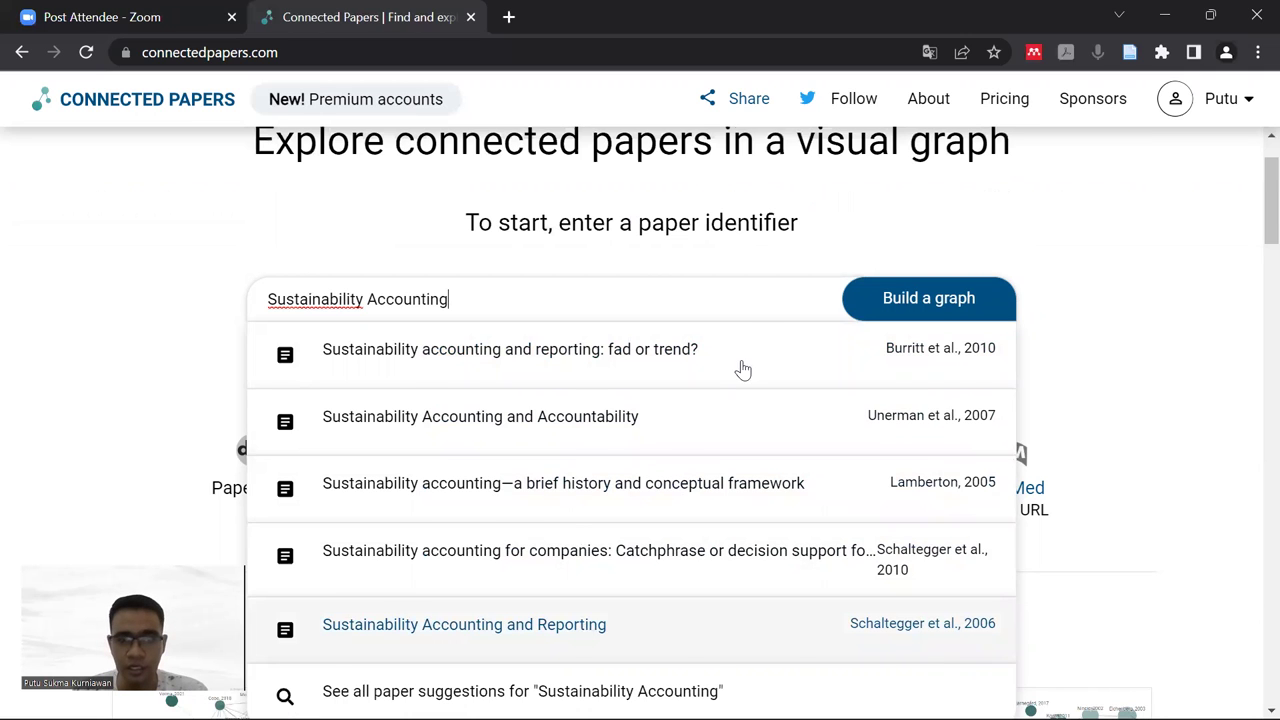
pyautogui.click(566, 298)
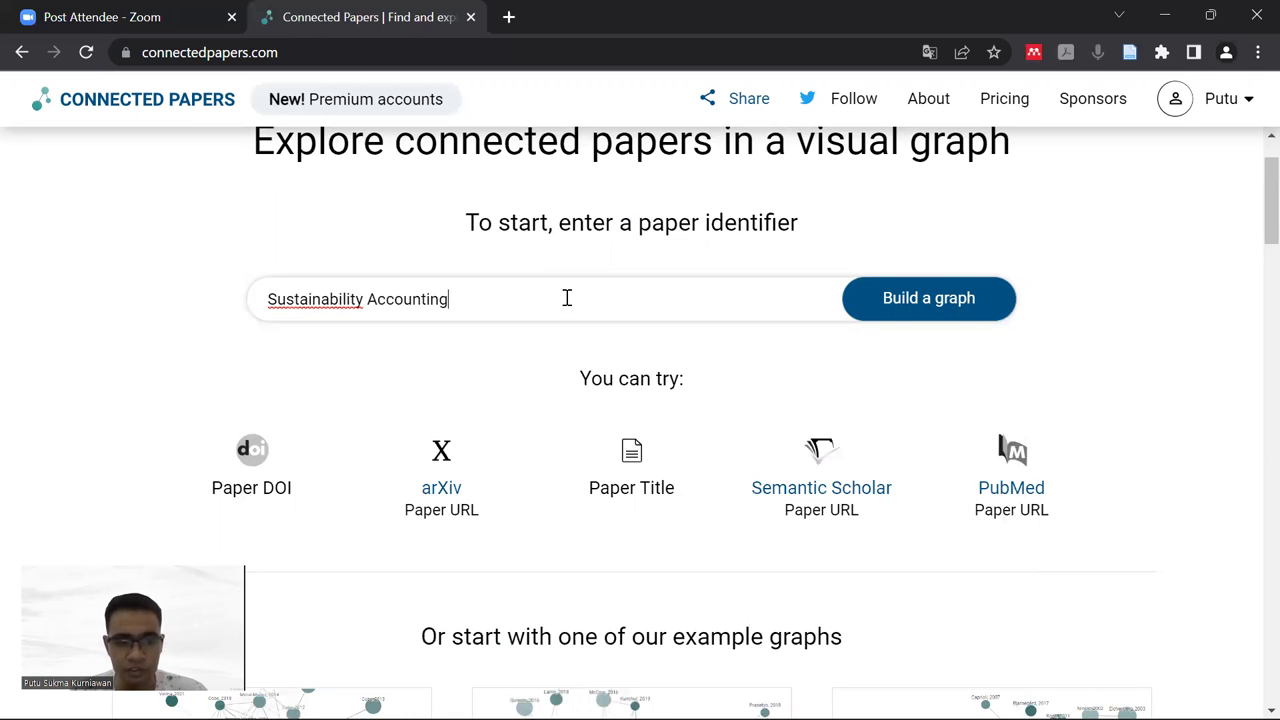
pyautogui.click(958, 307)
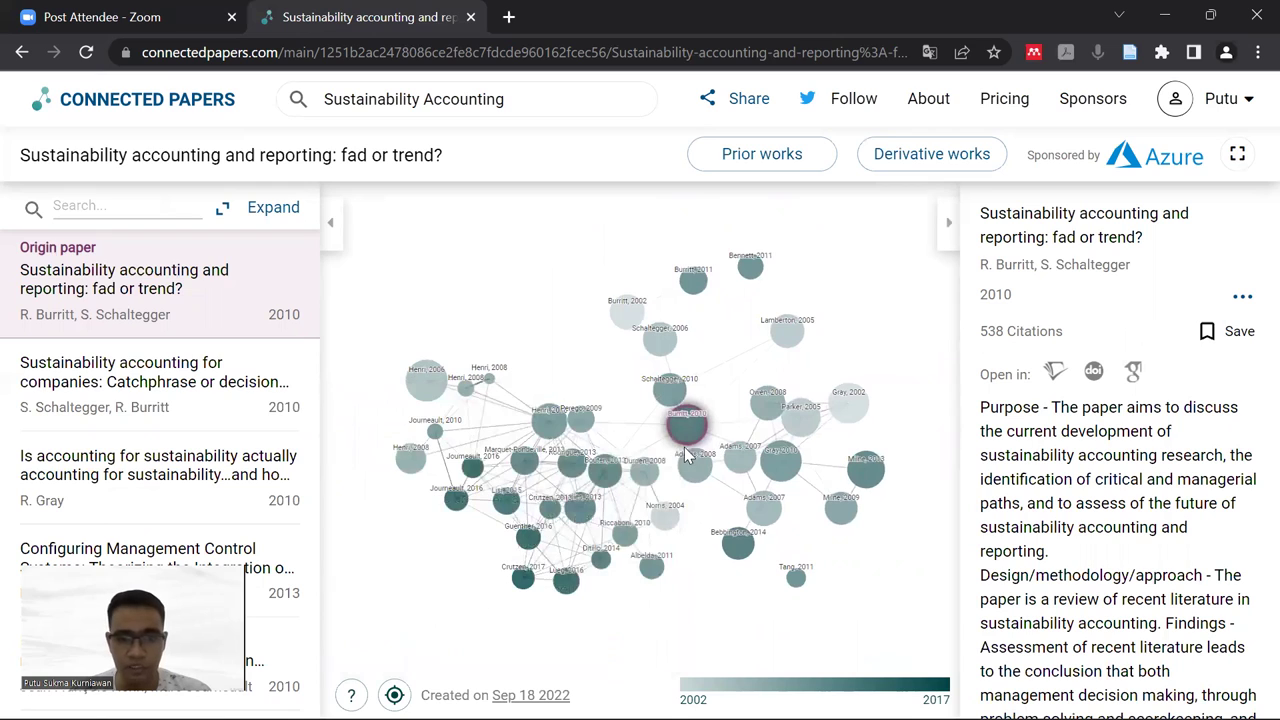
# Step: Inspect the graph details of the 2005 "brief history and conceptual framework" paper and the 2006 "Management control systems and strategy" paper
pyautogui.click(784, 336)
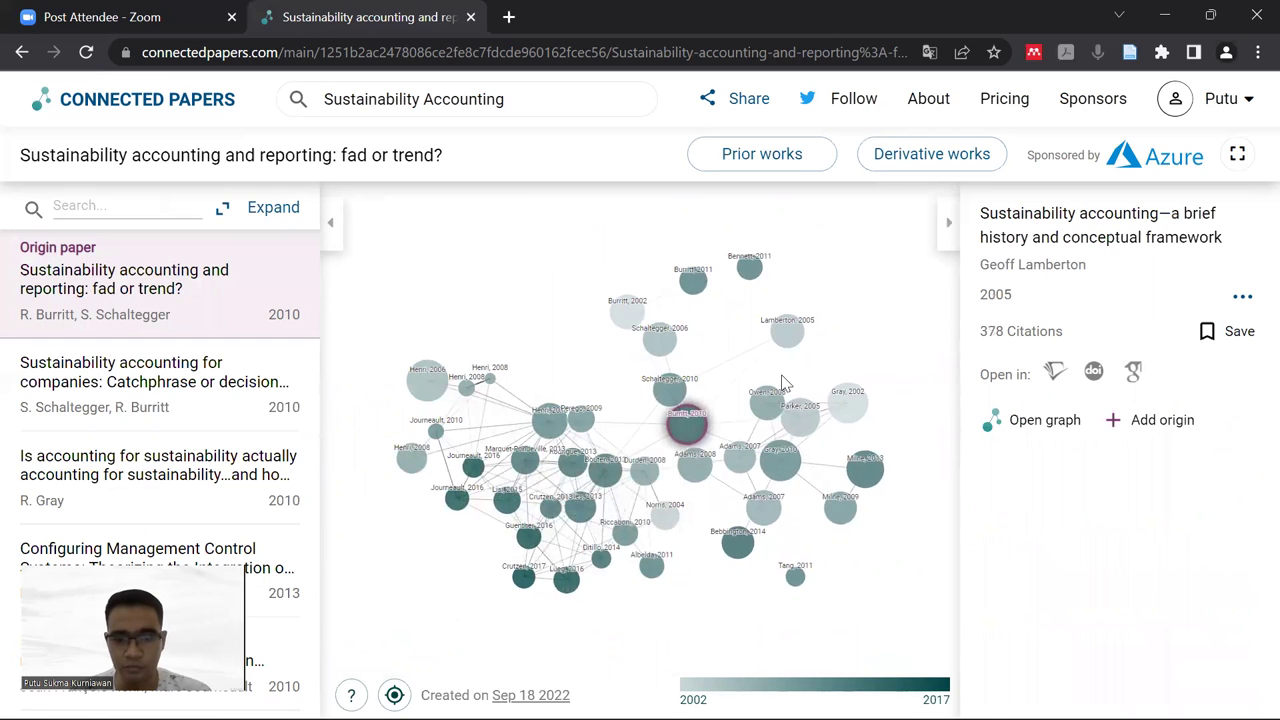
pyautogui.click(427, 395)
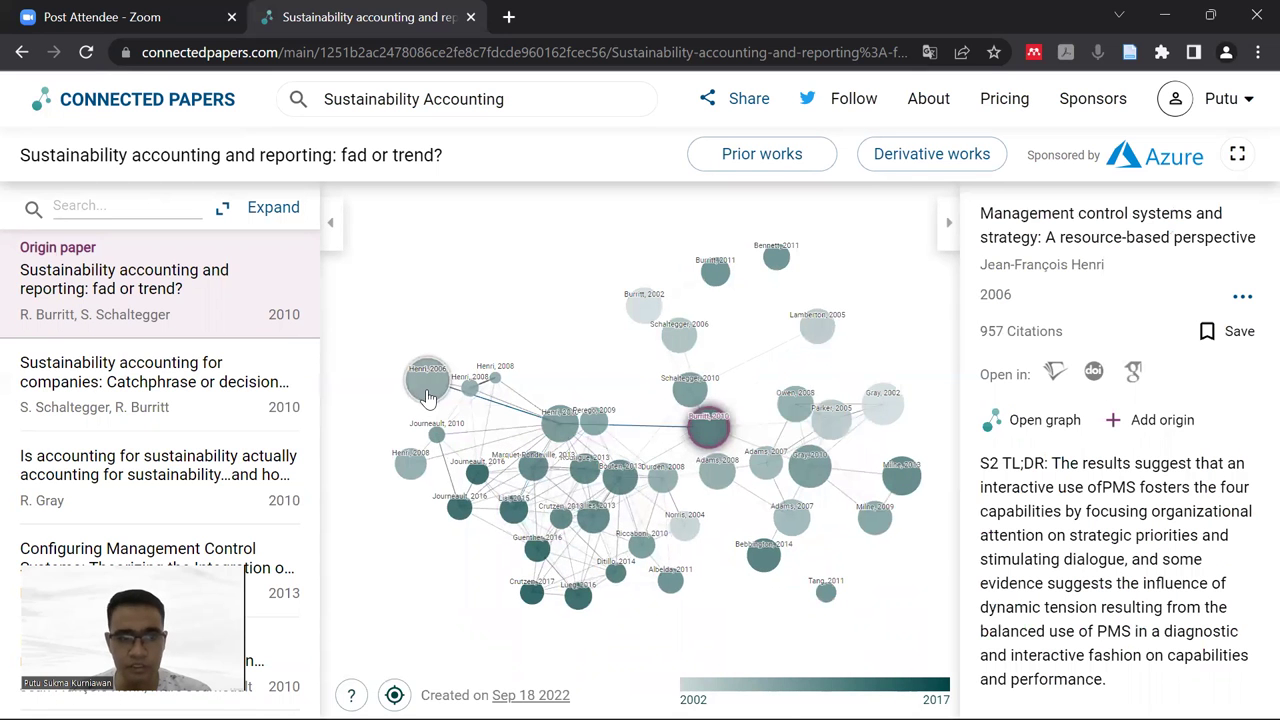
pyautogui.click(427, 395)
pyautogui.click(427, 395)
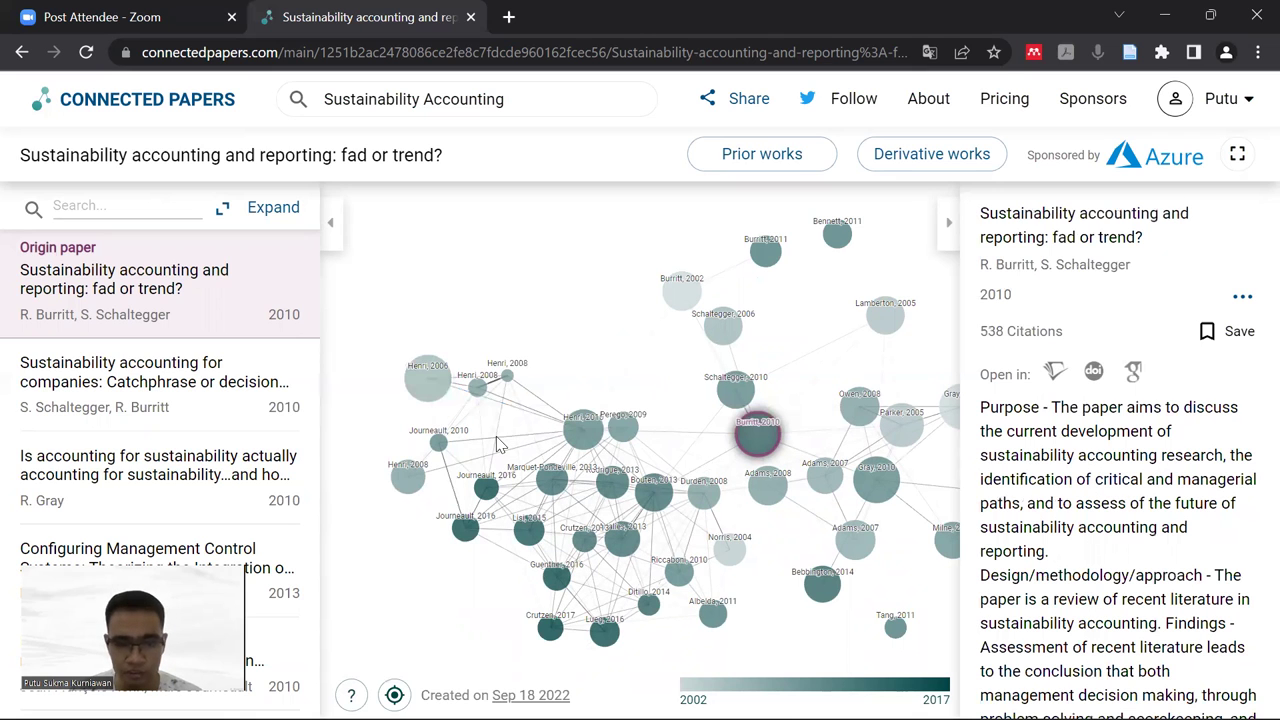
# Step: View the summary of the 2006 paper "Management control systems and strategy: A resource-based perspective" again and clear the selection
pyautogui.scroll(-1, 496, 436)
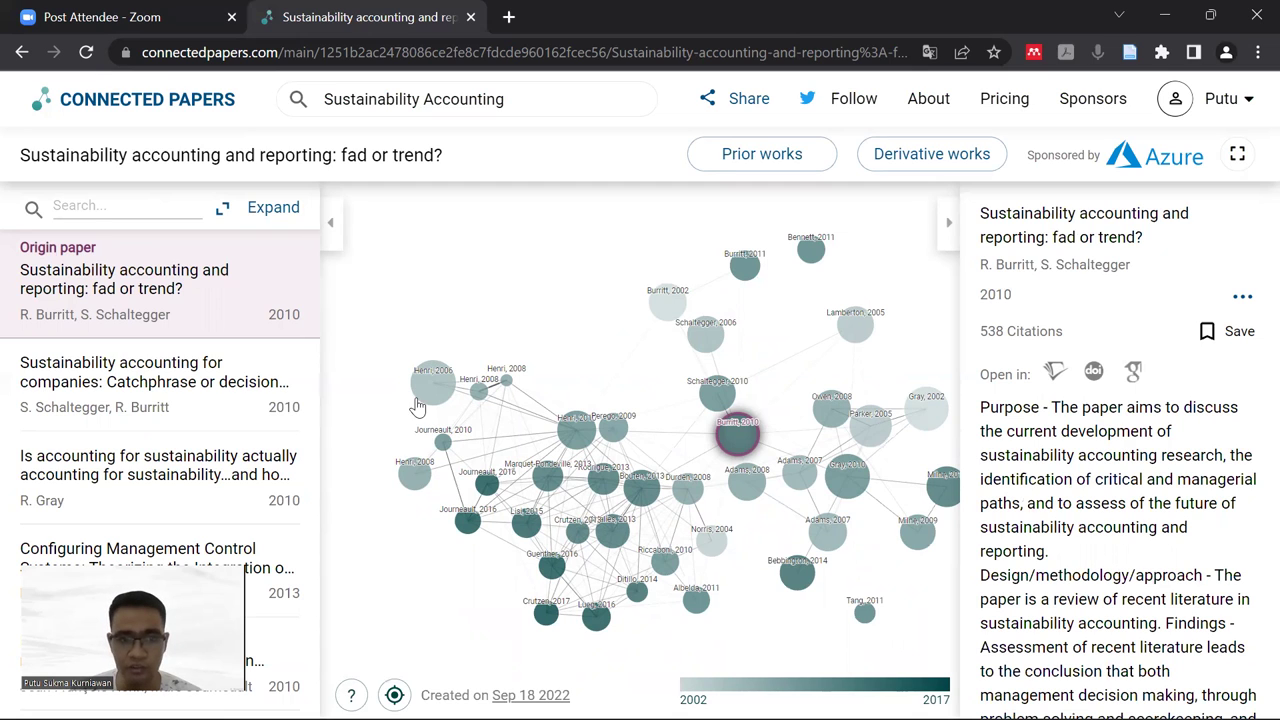
pyautogui.moveTo(425, 393)
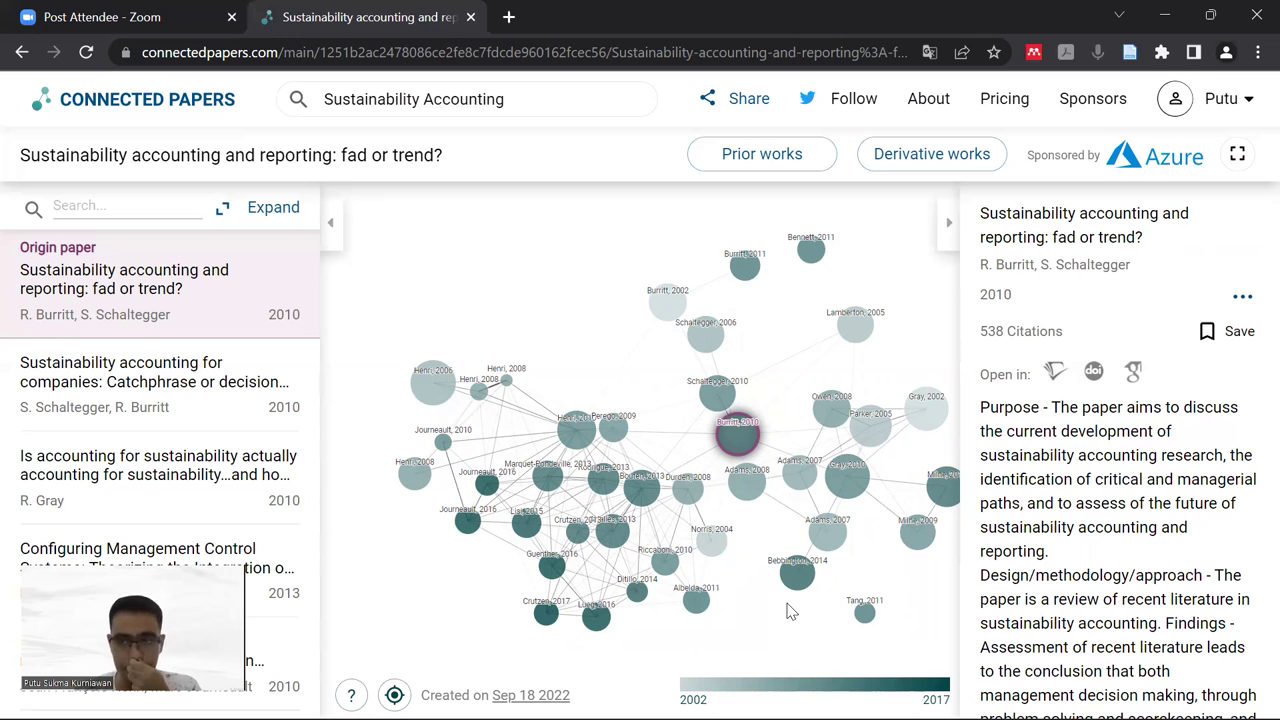
pyautogui.click(431, 396)
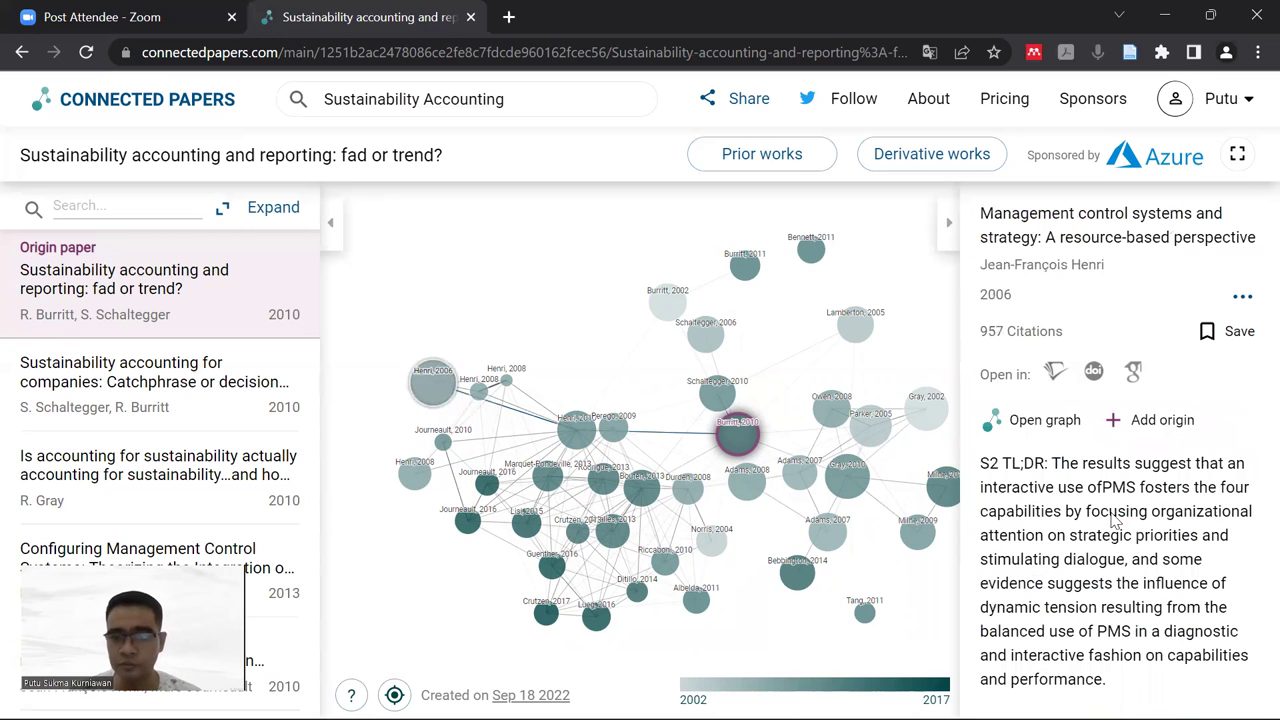
pyautogui.click(822, 430)
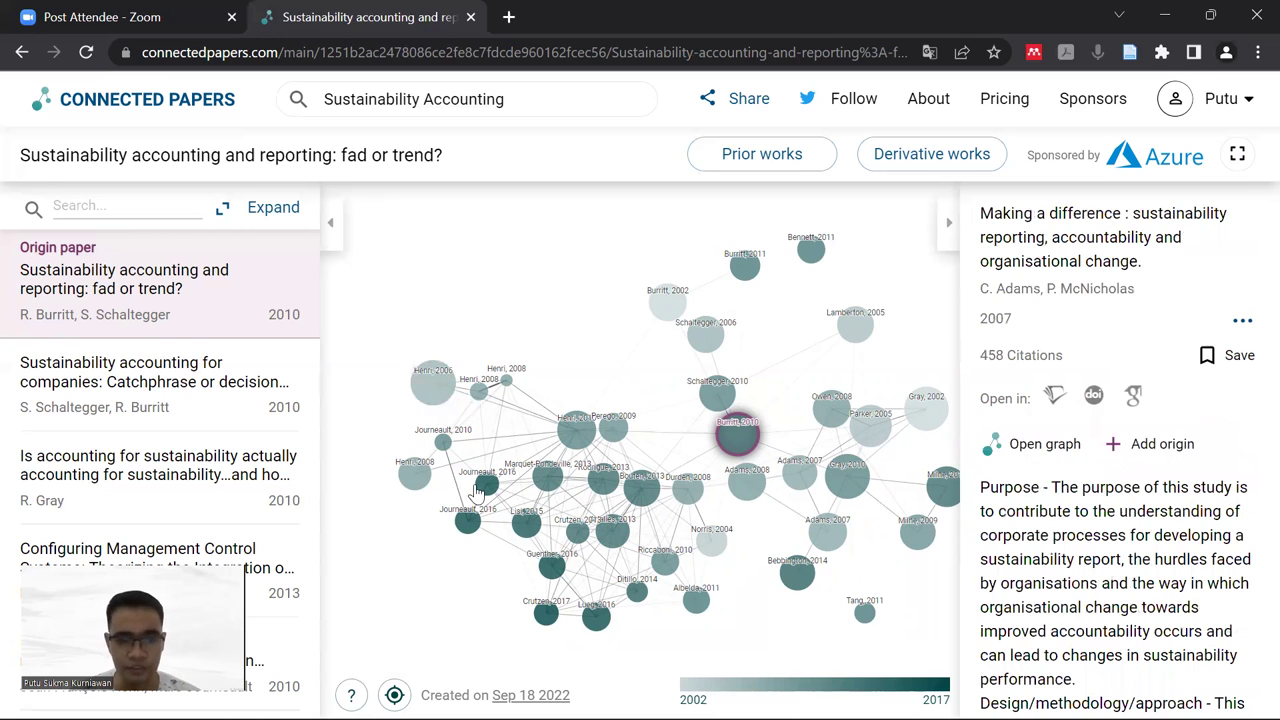
# Step: Recenter the graph and open the help explaining how to read its nodes, colours and connections
pyautogui.click(394, 695)
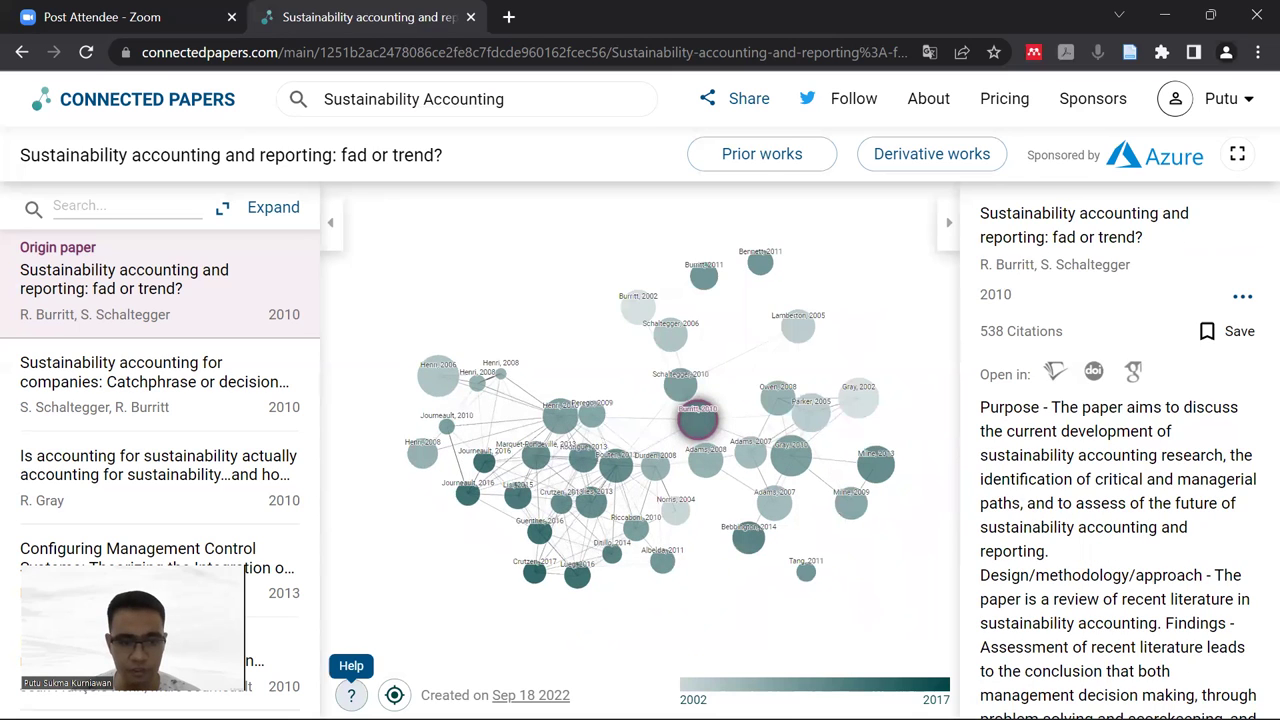
pyautogui.click(351, 695)
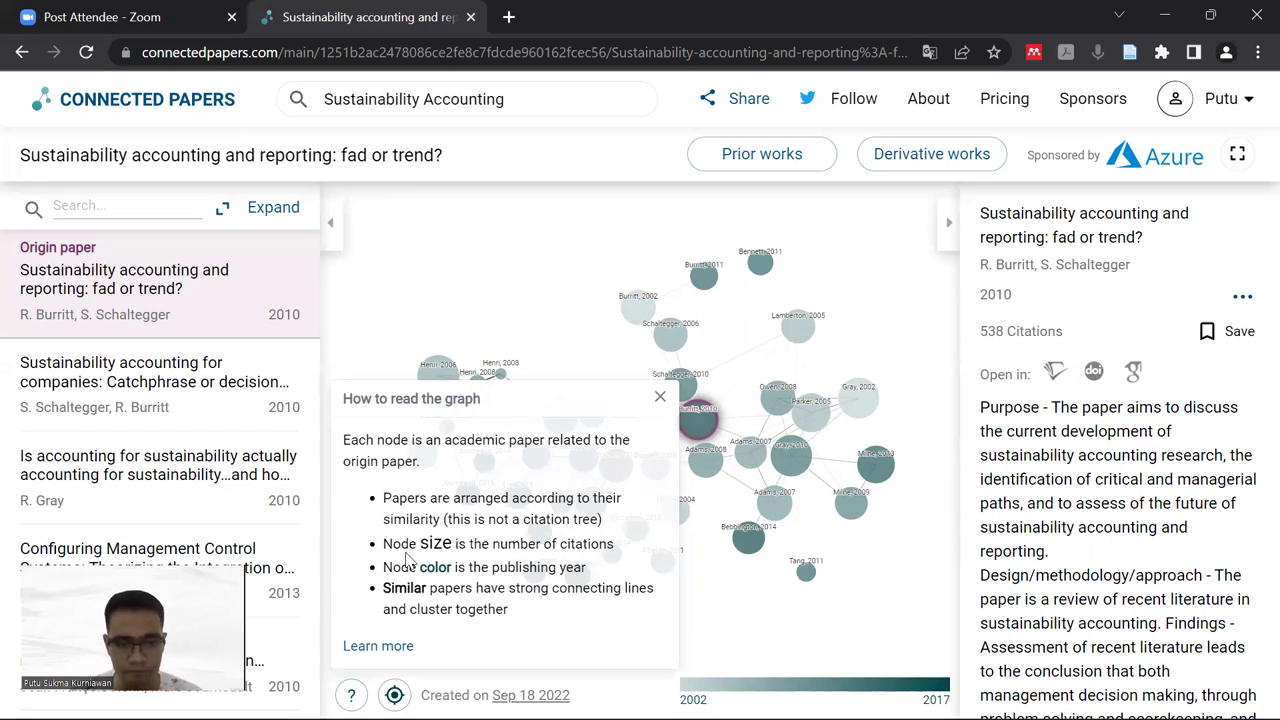
pyautogui.click(590, 560)
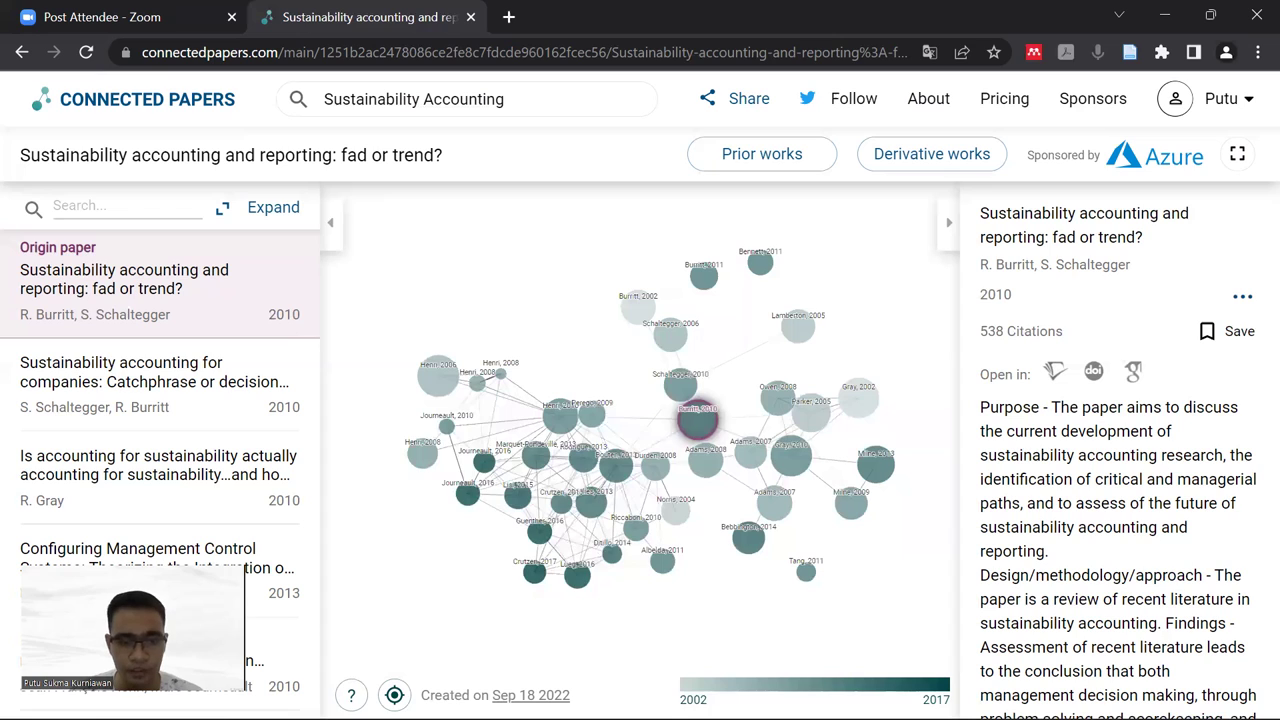
pyautogui.click(351, 695)
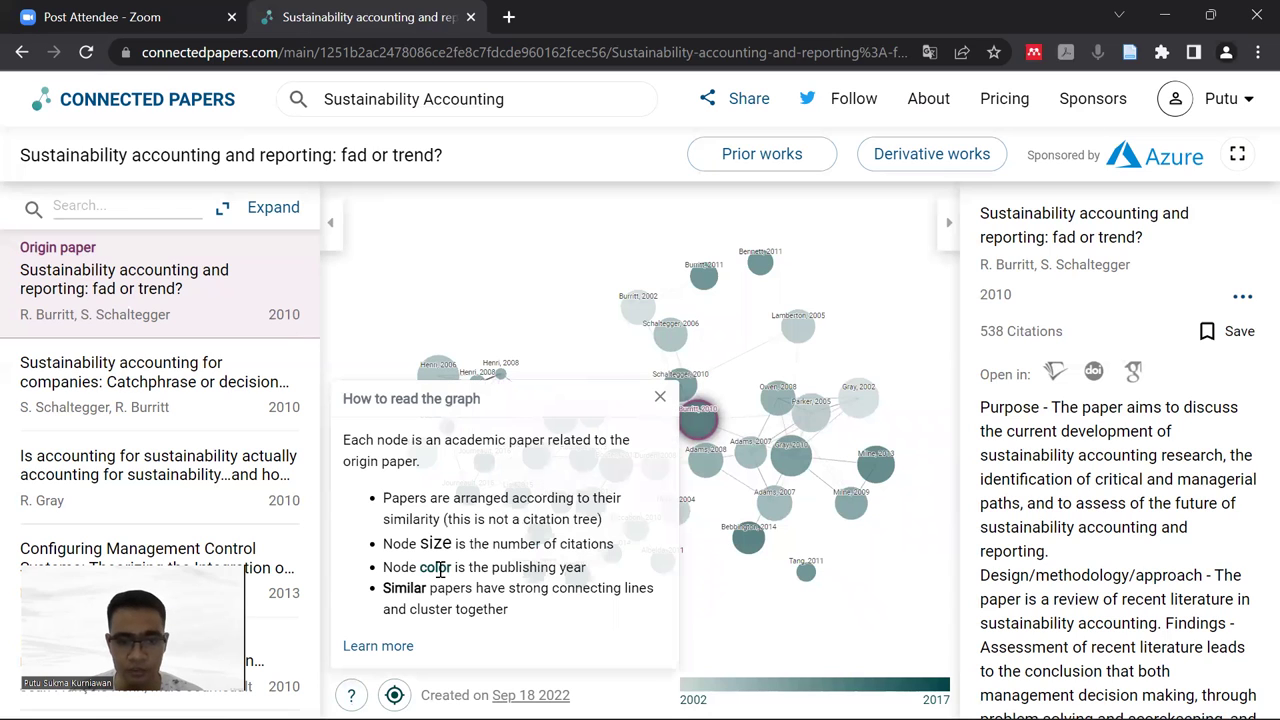